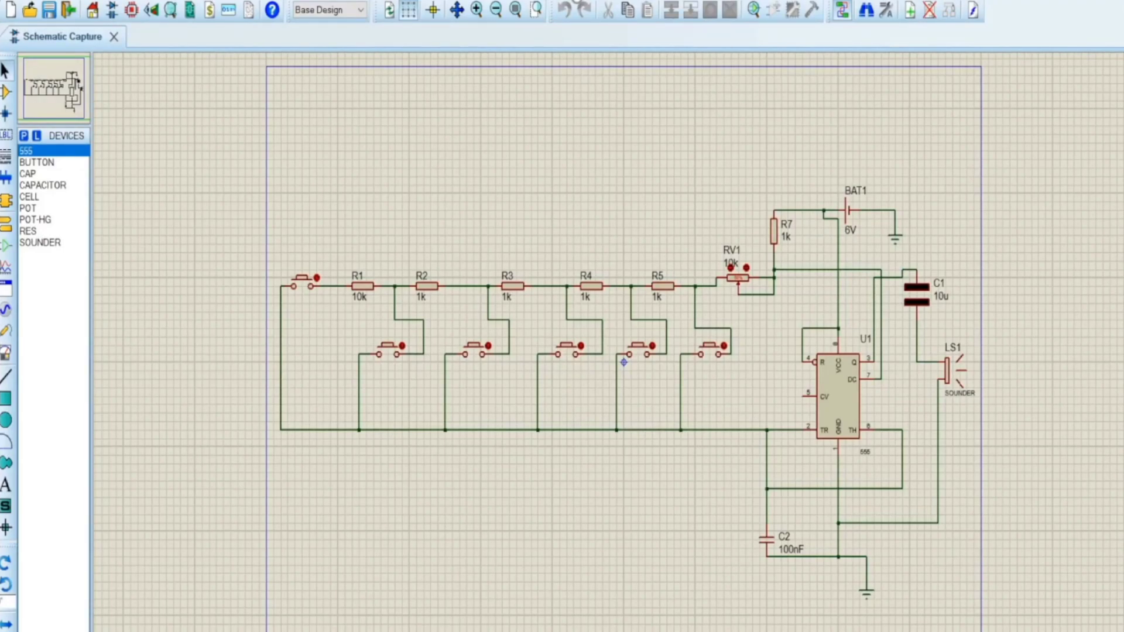
# - Start the interactive simulation of the 555 piano circuit with F12
pyautogui.press('F12')
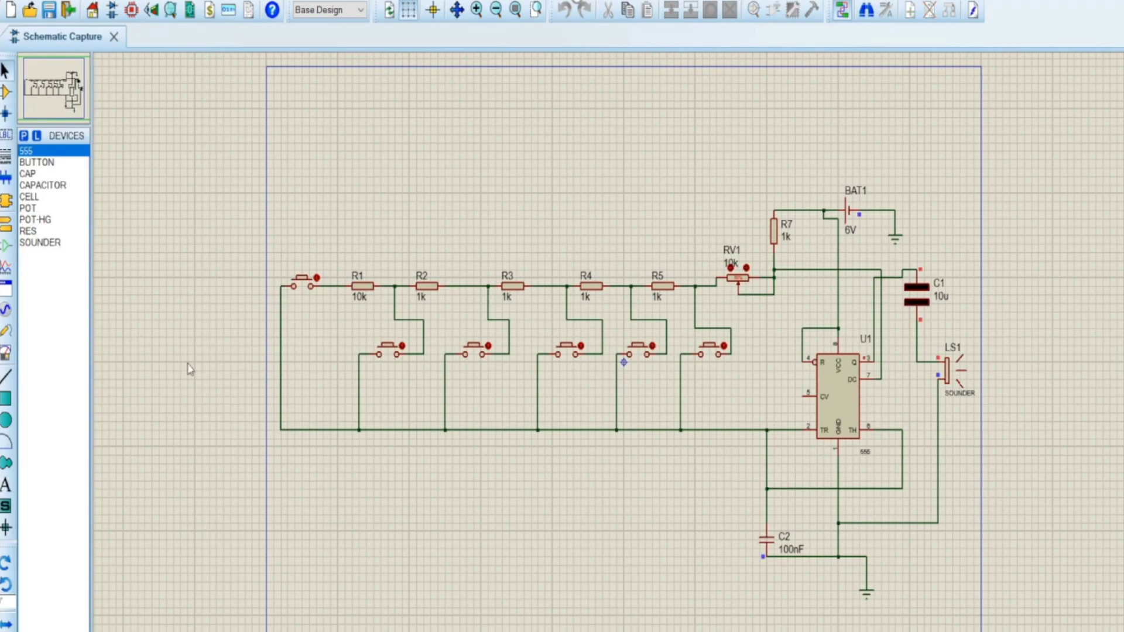
# - Play the first two pushbutton tones, then hold down the third pushbutton
pyautogui.click(316, 283)
pyautogui.click(317, 281)
pyautogui.click(405, 348)
pyautogui.click(404, 348)
pyautogui.click(488, 352)
# - Release the third button, play the fourth, then press the fifth and sixth pushbuttons
pyautogui.click(492, 350)
pyautogui.click(580, 349)
pyautogui.click(580, 350)
pyautogui.click(653, 351)
pyautogui.click(726, 349)
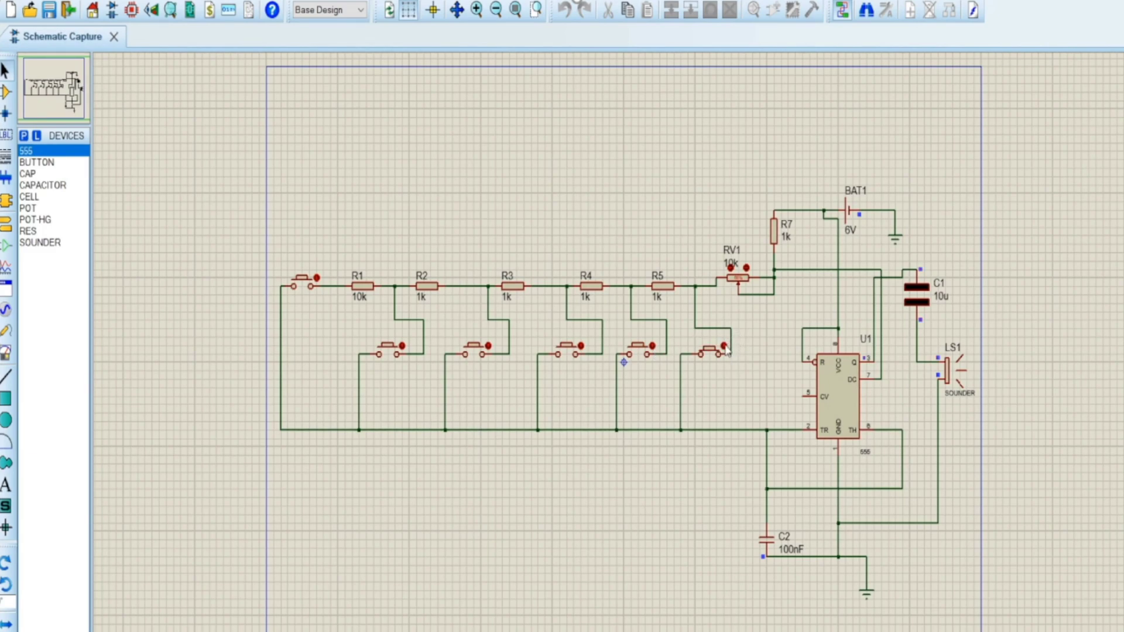